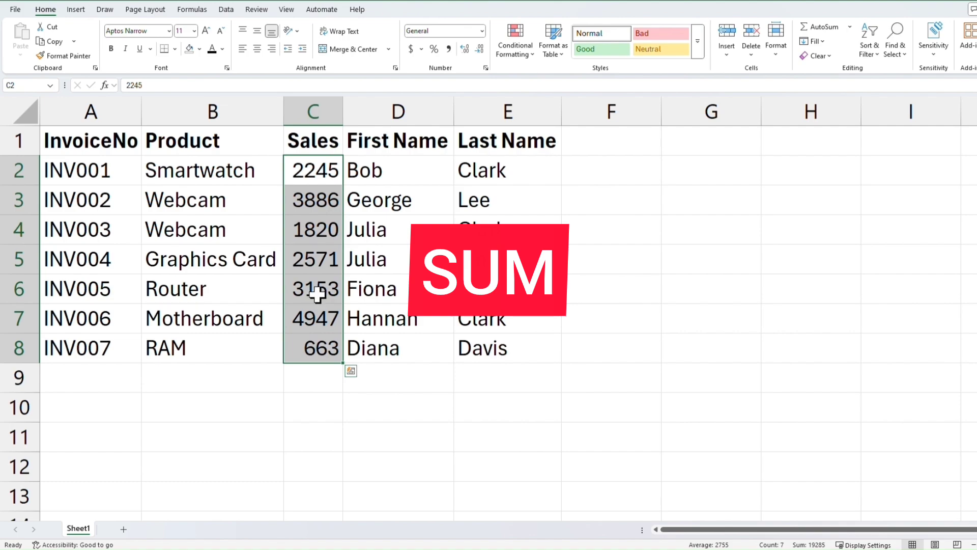
# Total the Sales column in C10 with =SUM(C2:C8).
pyautogui.click(318, 379)
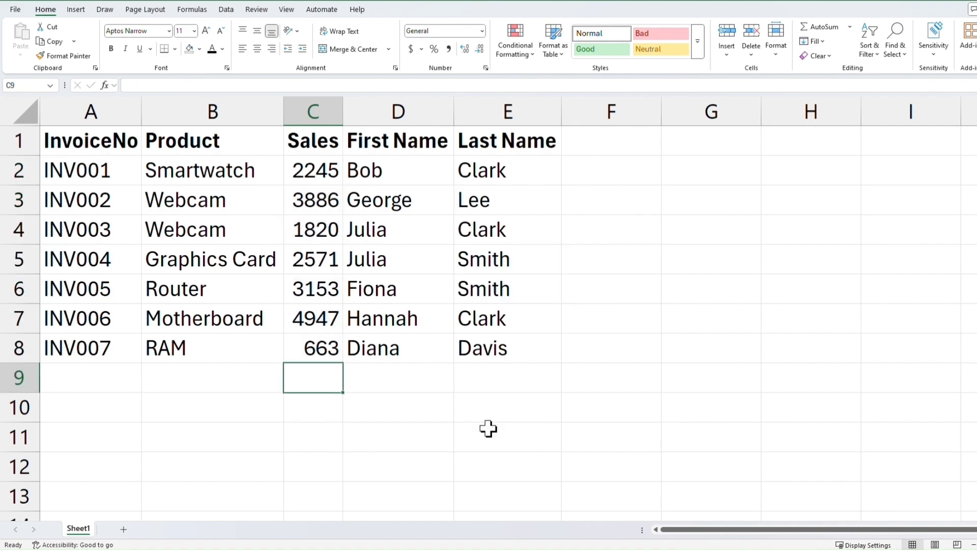
pyautogui.click(312, 406)
pyautogui.write('=s')
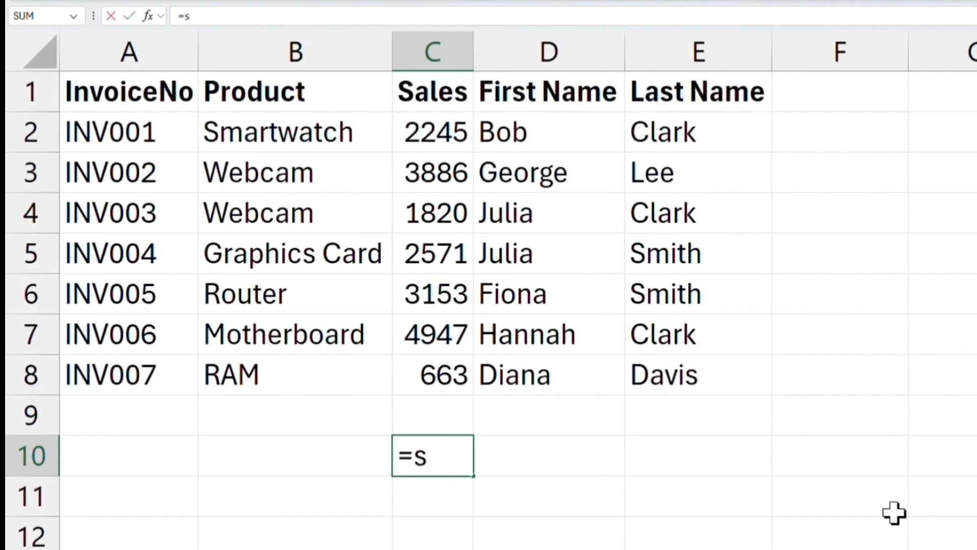
pyautogui.write('um(')
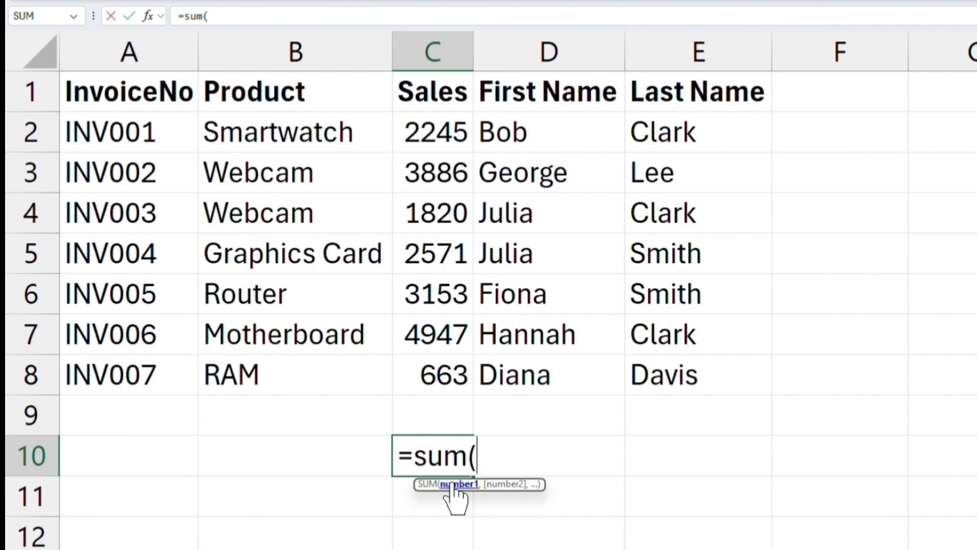
pyautogui.moveTo(442, 128); pyautogui.dragTo(445, 369)
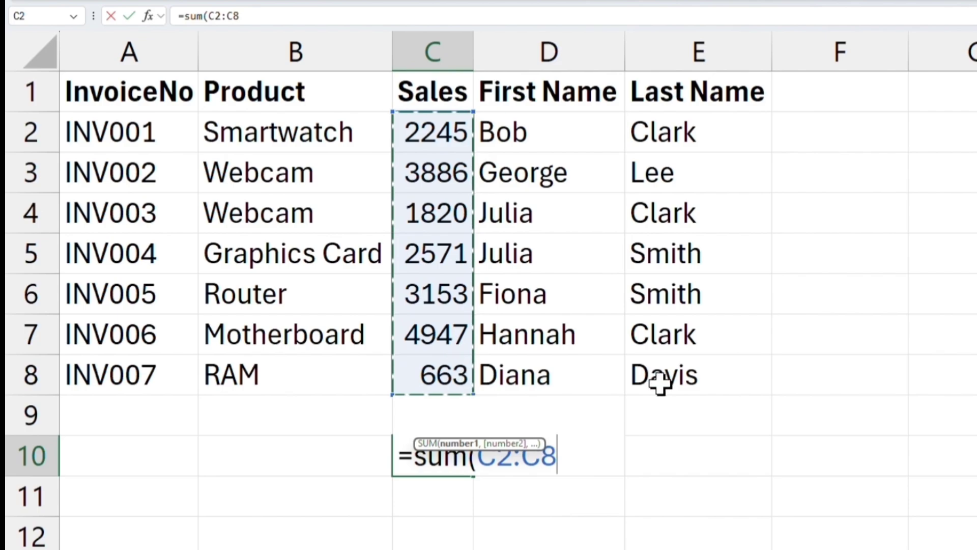
pyautogui.write(')')
pyautogui.press('Return')
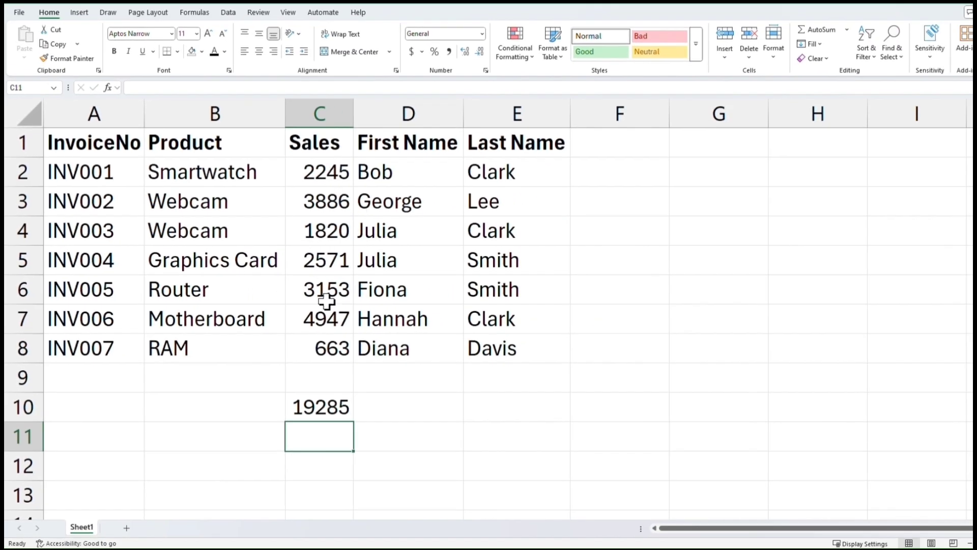
# Inspect the Sales range, the total's formula and the Julia entries in the First Name column.
pyautogui.moveTo(326, 172); pyautogui.dragTo(316, 351)
pyautogui.click(304, 402)
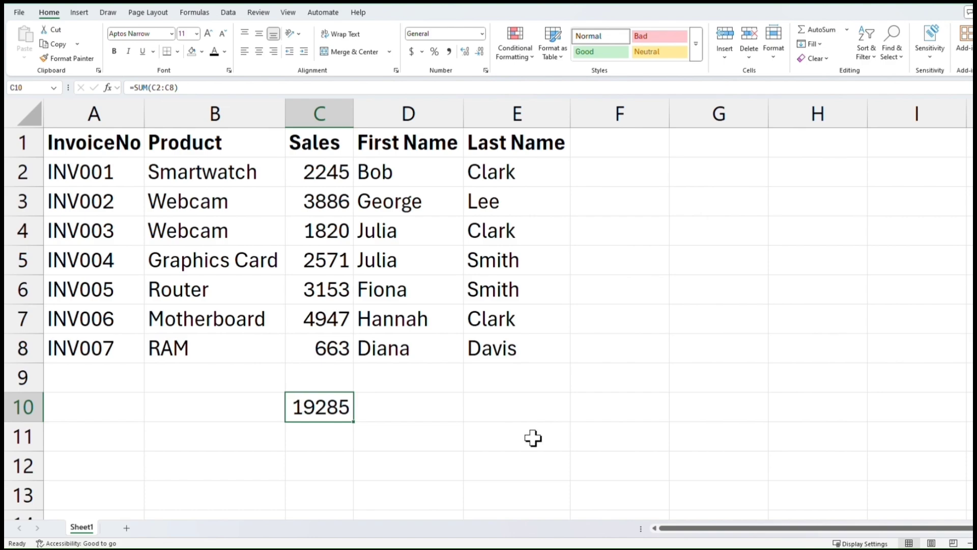
pyautogui.click(329, 440)
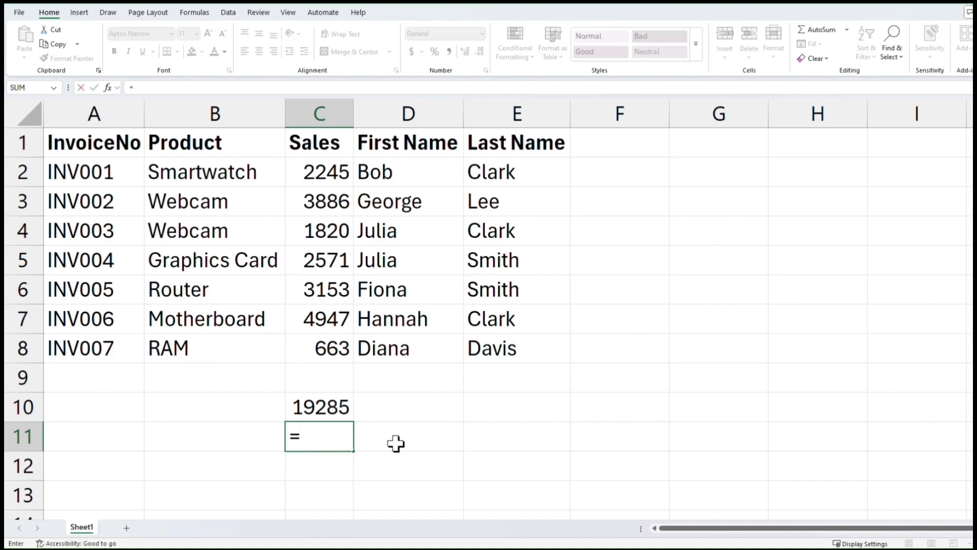
pyautogui.press('Escape')
pyautogui.click(381, 234)
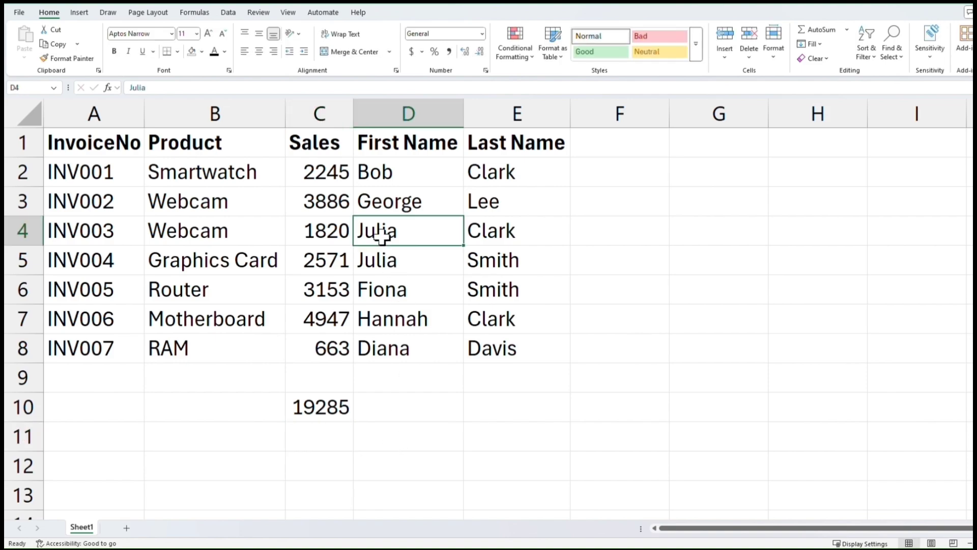
pyautogui.click(382, 261)
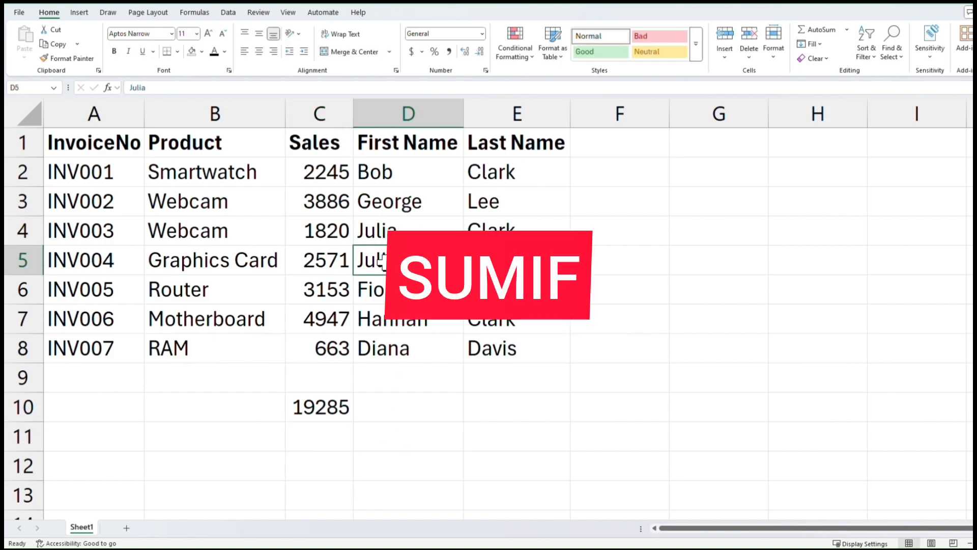
# In C11, sum Julia's sales with =SUMIF(D2:D8,"Julia",C2:C8).
pyautogui.click(297, 424)
pyautogui.write('=sum')
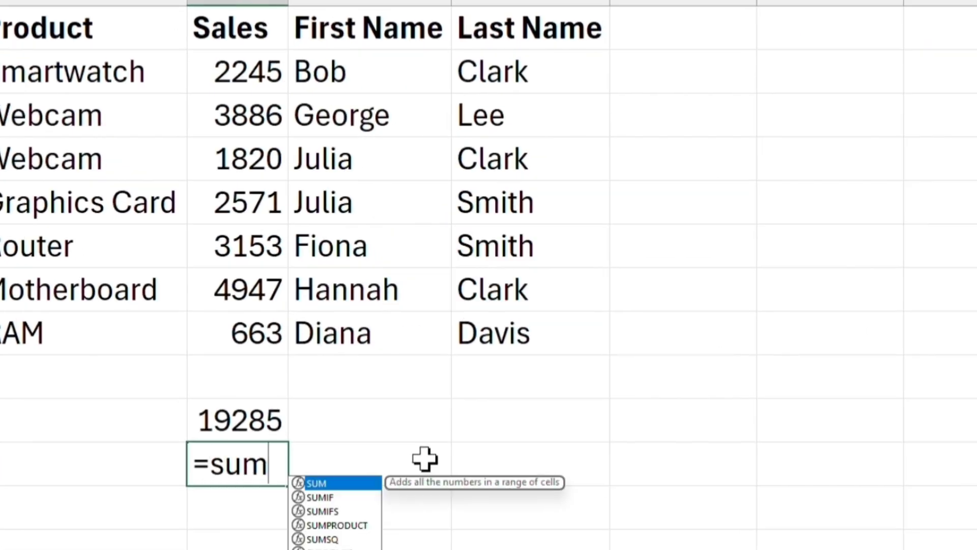
pyautogui.write('if(')
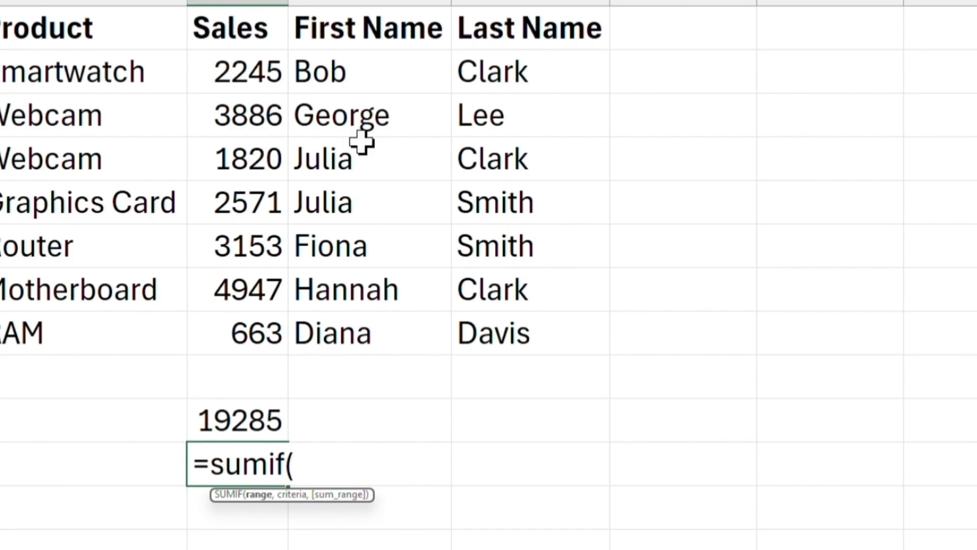
pyautogui.moveTo(353, 70); pyautogui.dragTo(344, 344)
pyautogui.write(',')
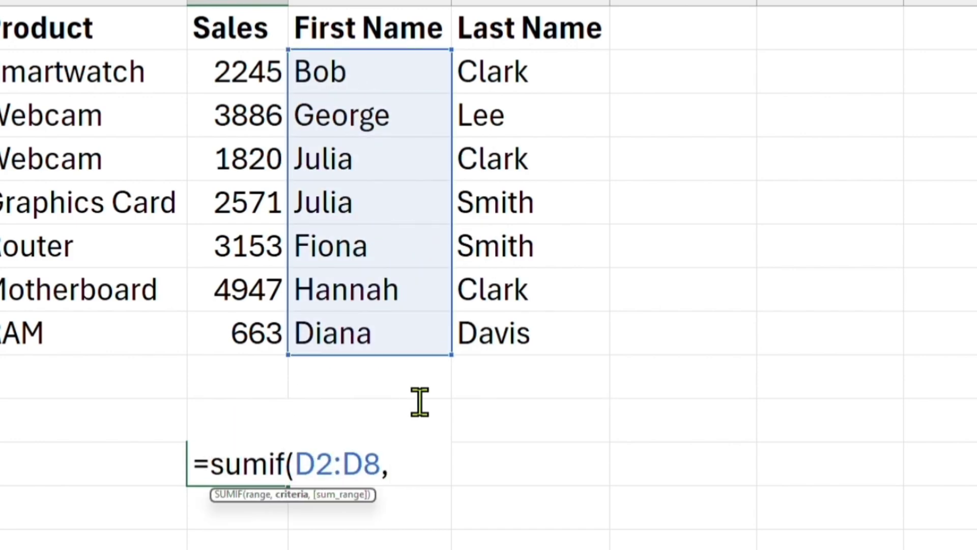
pyautogui.write('"Julia",')
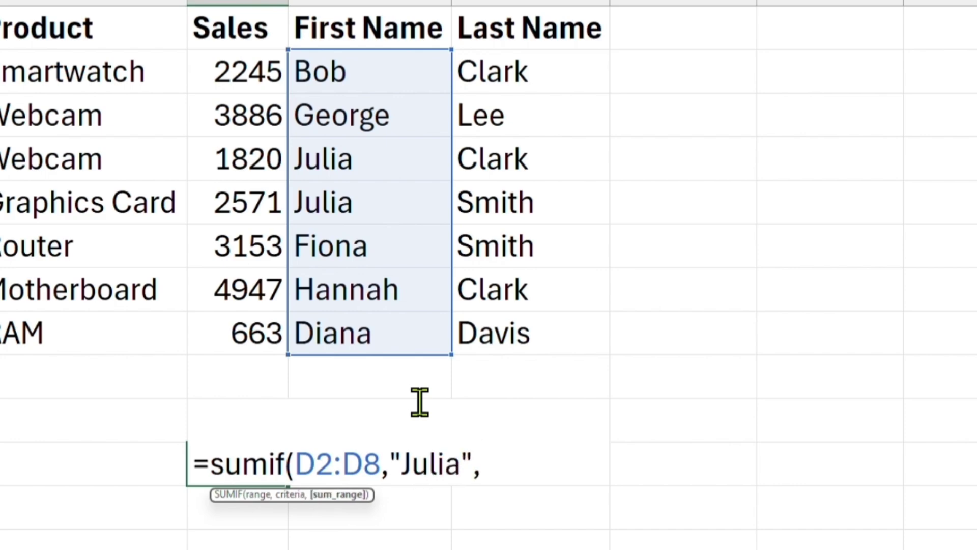
pyautogui.moveTo(257, 71); pyautogui.dragTo(225, 328)
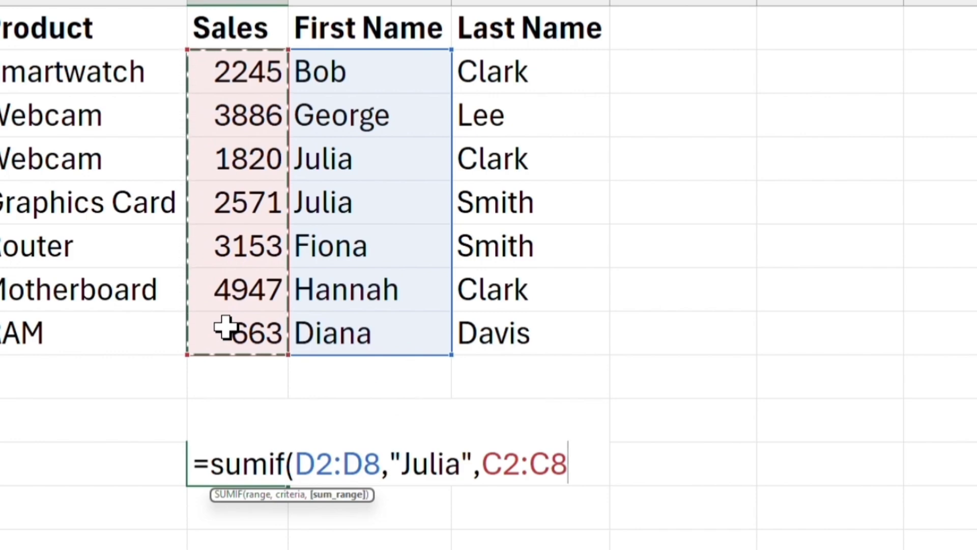
pyautogui.write(')')
pyautogui.press('Return')
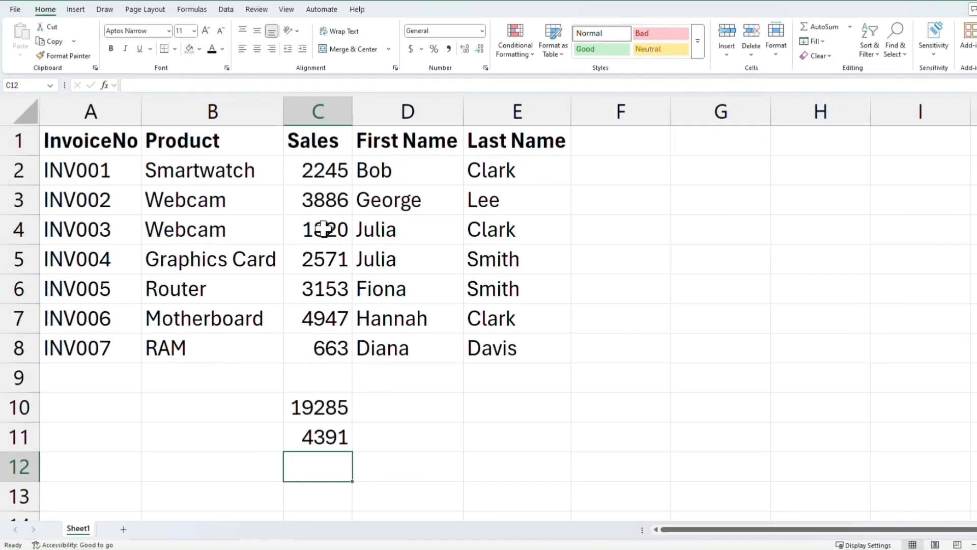
# In F2, label the first sale with =IF(C2>2000,"High Sale","Low Sale").
pyautogui.click(666, 176)
pyautogui.write('=if')
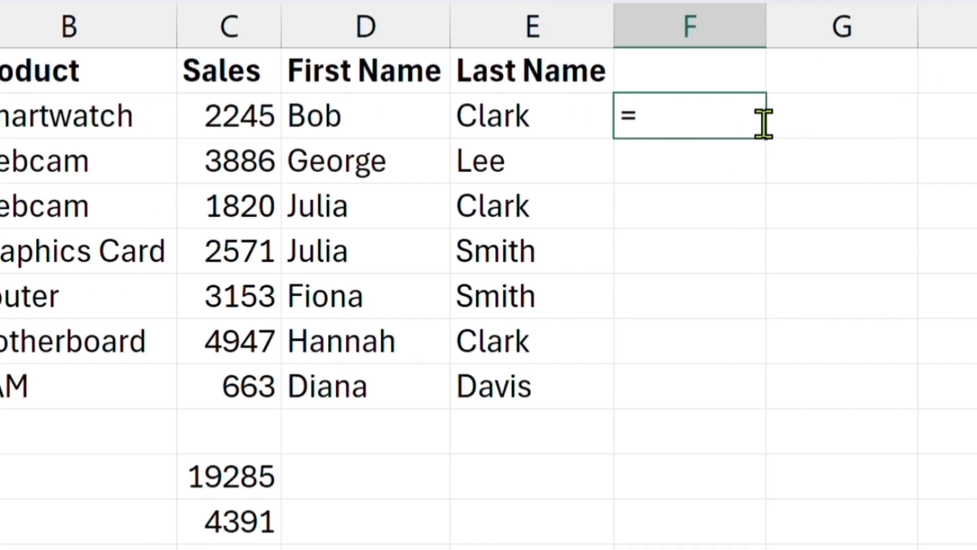
pyautogui.write('(')
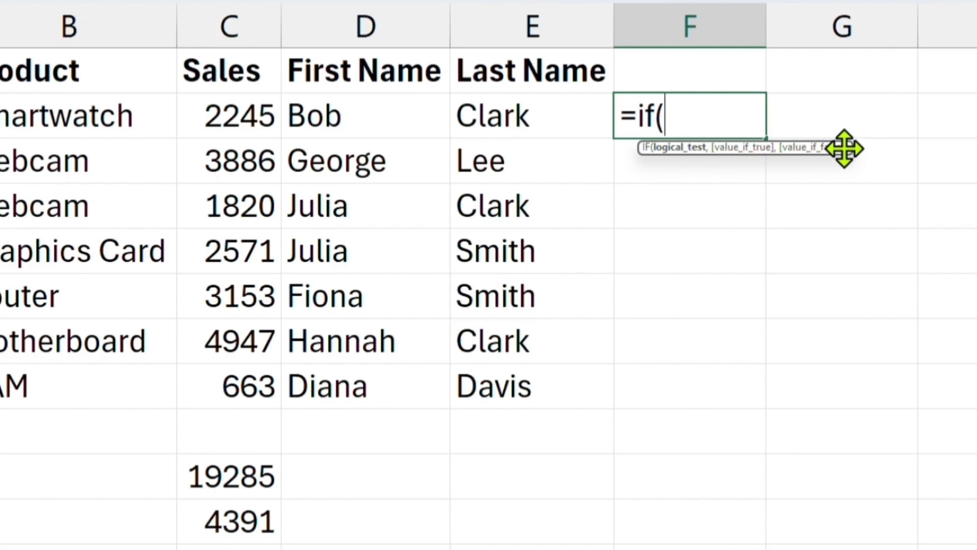
pyautogui.click(234, 113)
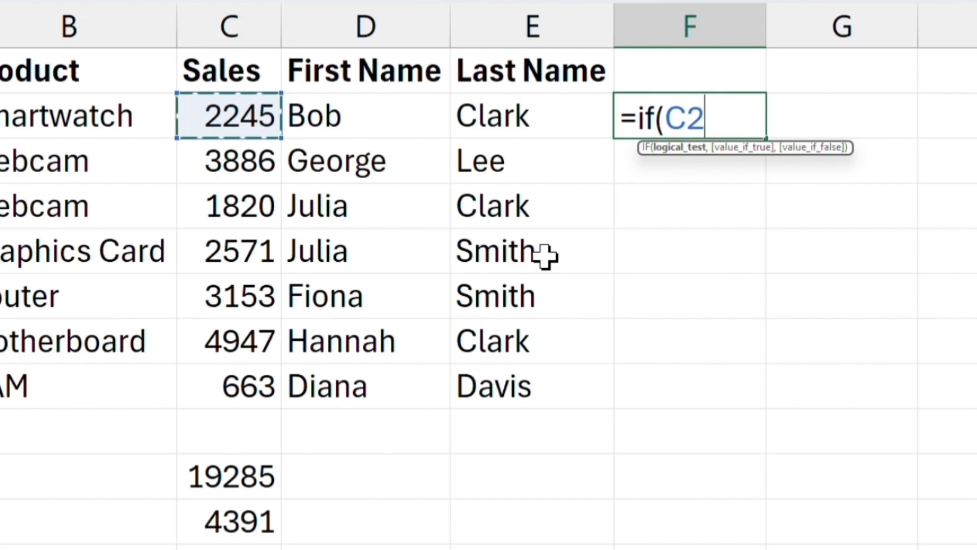
pyautogui.write('>')
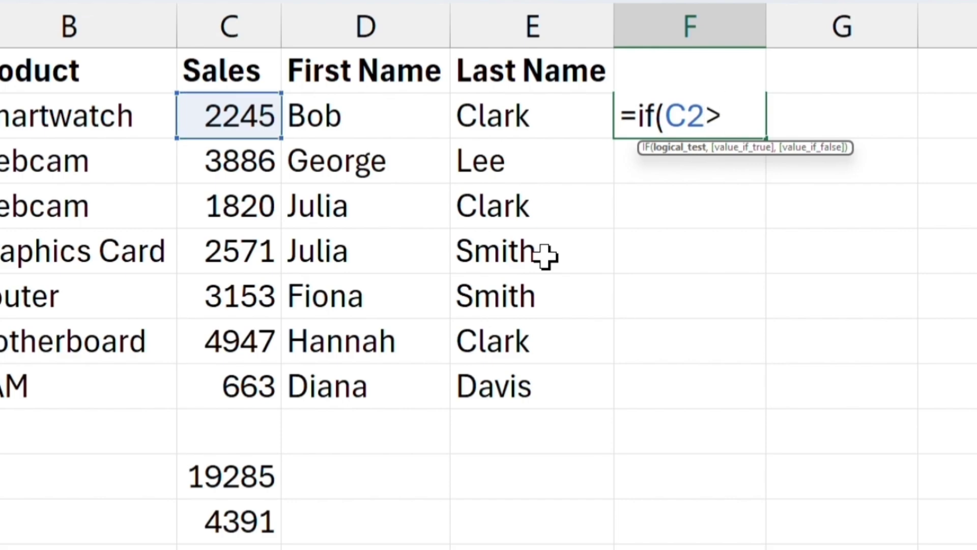
pyautogui.write('2000,"')
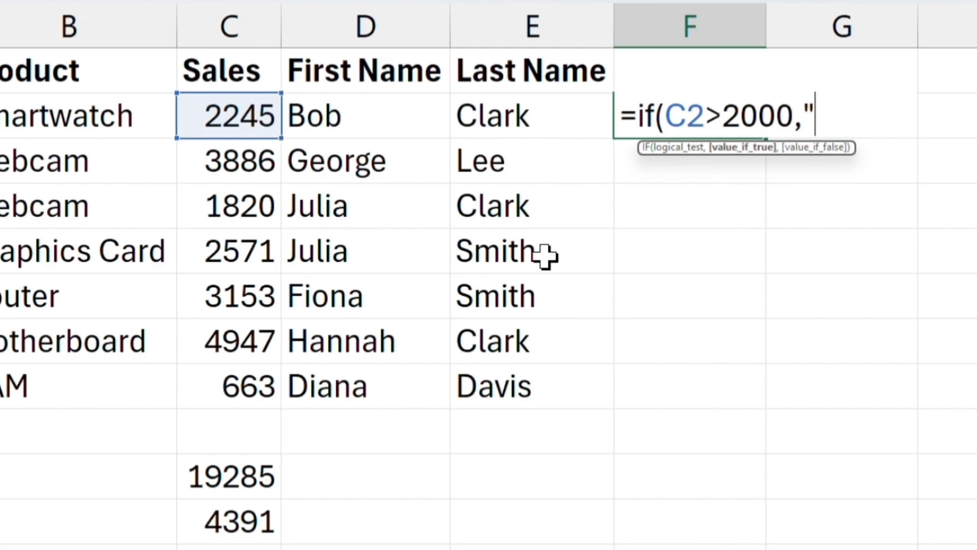
pyautogui.write('High Sale","Low Sale")')
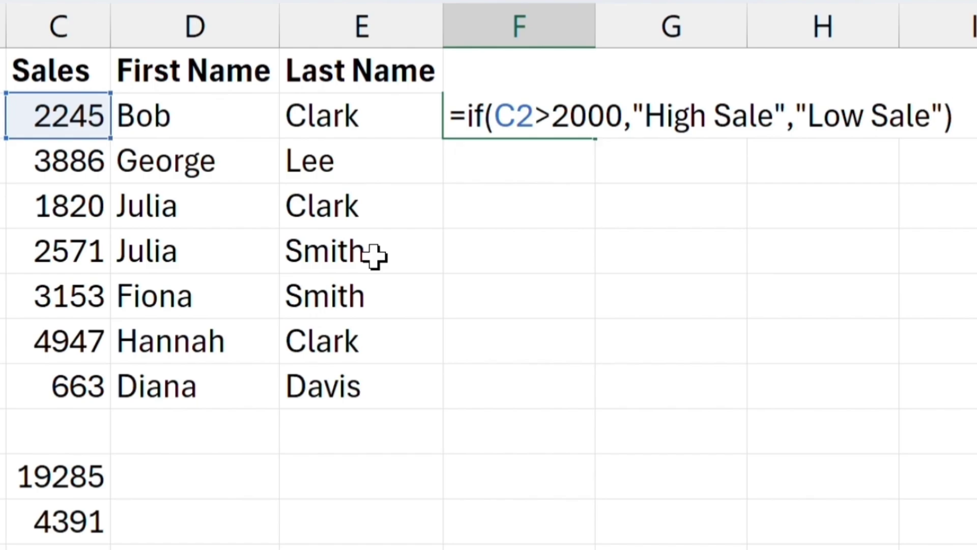
pyautogui.press('Return')
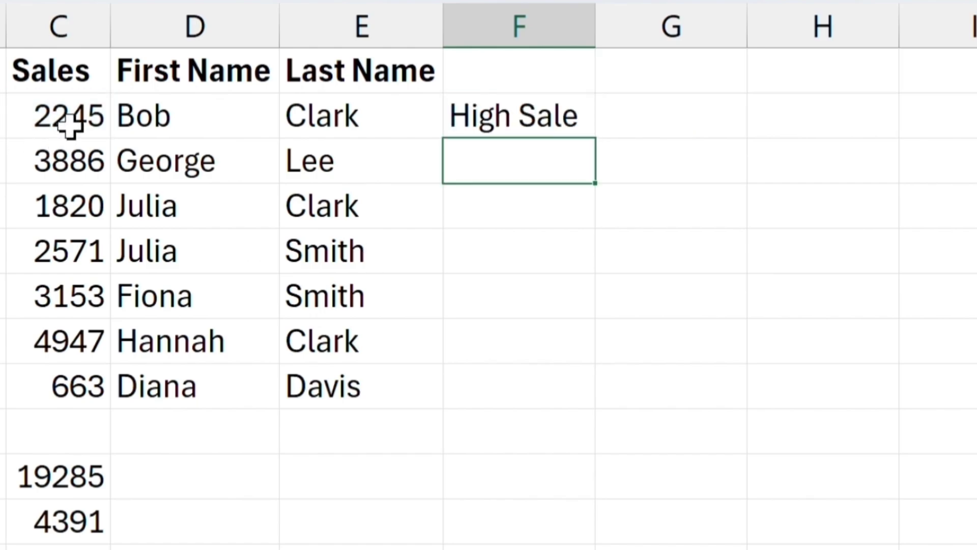
# Fill the IF formula from F2 down to F8.
pyautogui.click(534, 120)
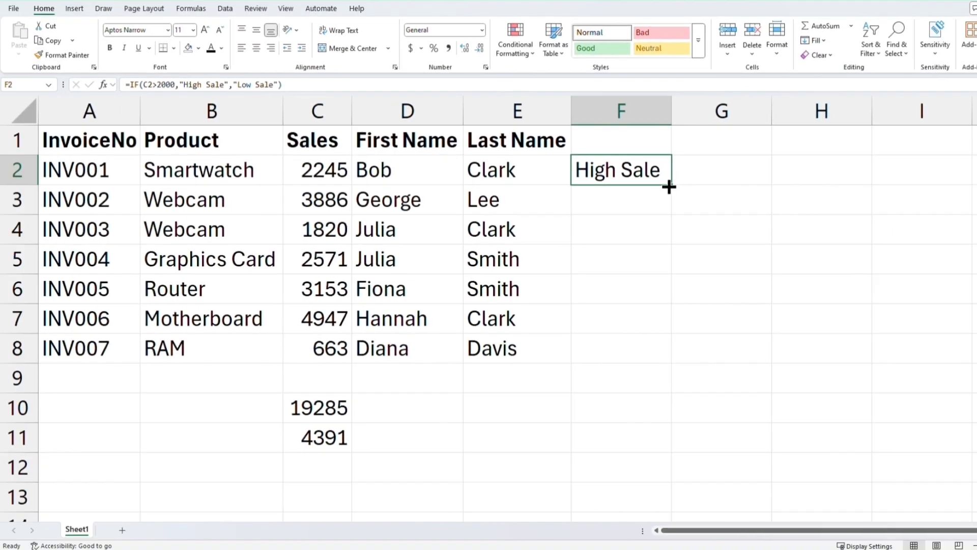
pyautogui.moveTo(675, 186); pyautogui.dragTo(659, 359)
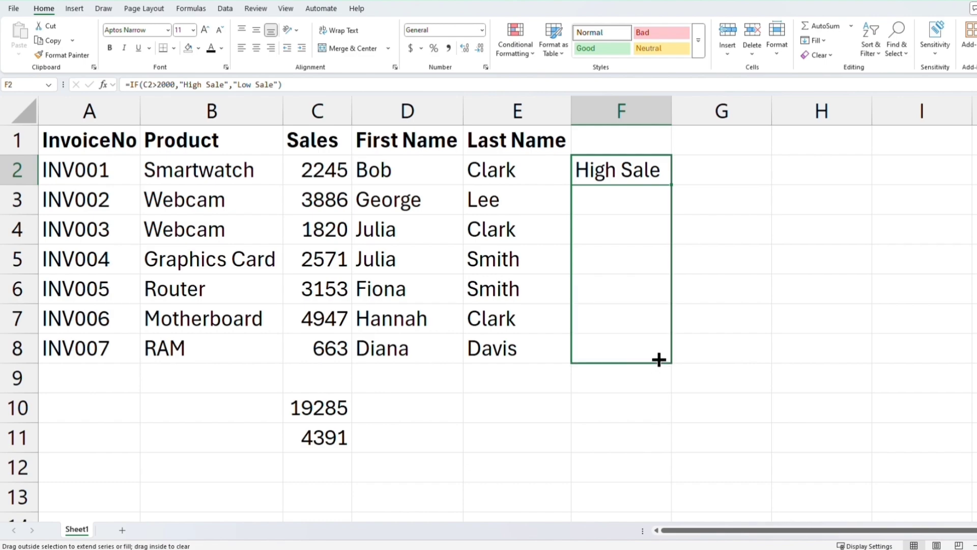
pyautogui.moveTo(659, 359); pyautogui.dragTo(659, 359)
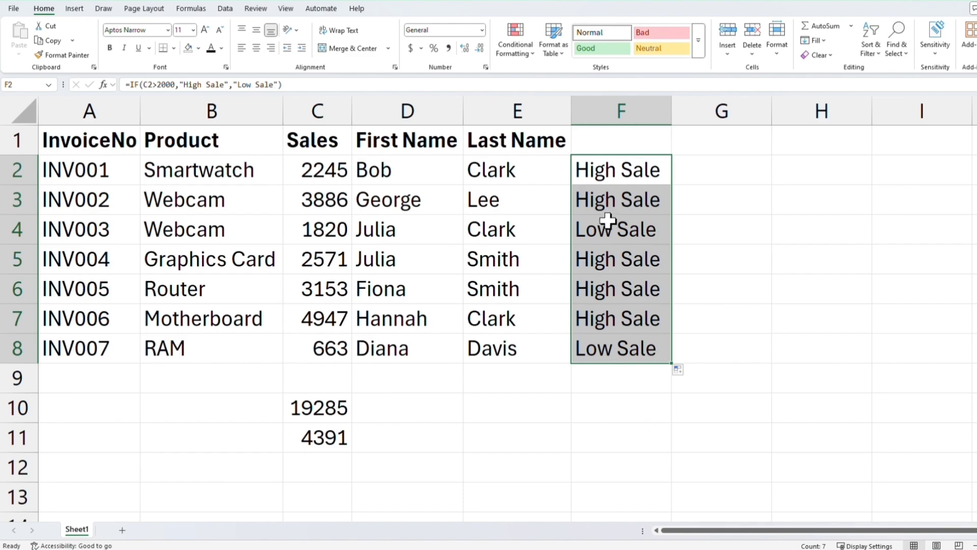
# Review the High Sale and Low Sale labels against each row's sales value.
pyautogui.click(610, 198)
pyautogui.click(604, 232)
pyautogui.click(330, 233)
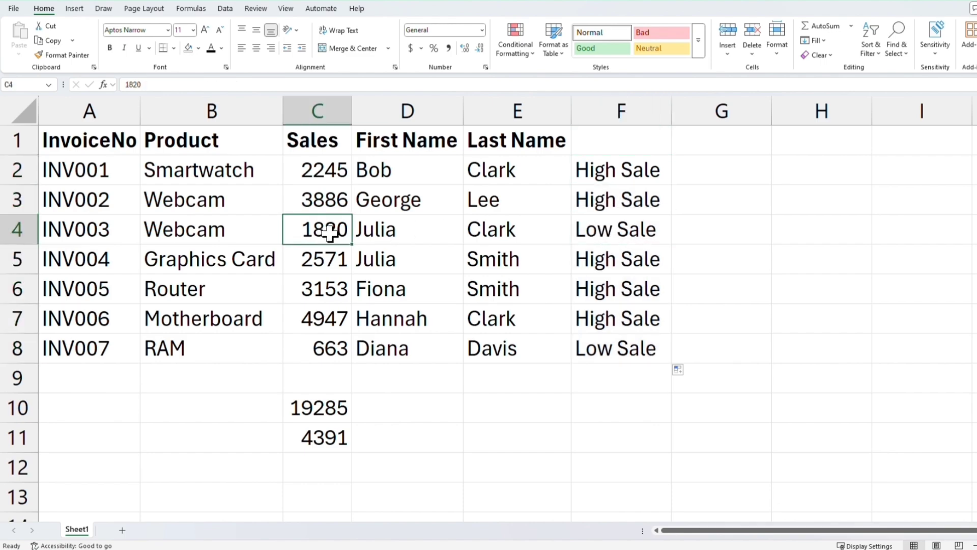
pyautogui.click(603, 265)
pyautogui.click(606, 299)
pyautogui.click(606, 319)
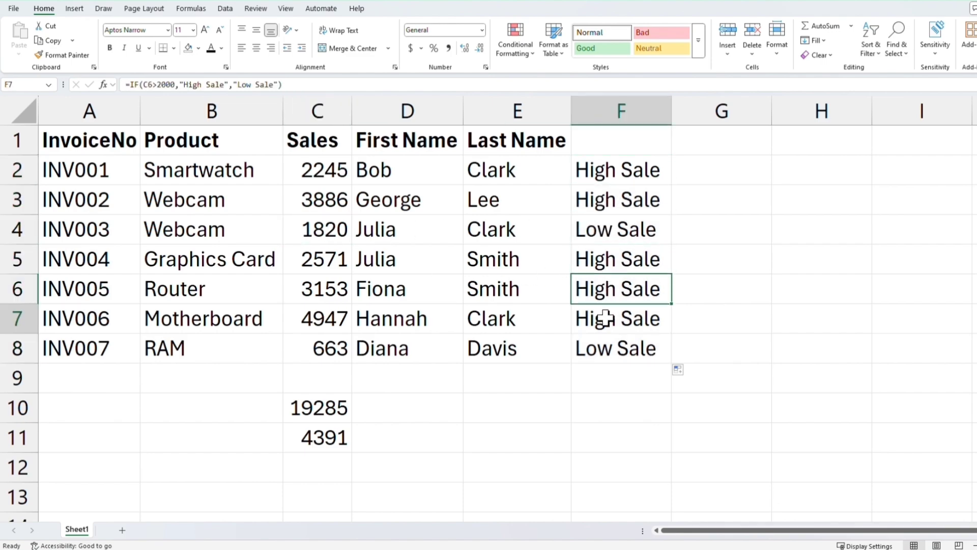
pyautogui.click(608, 352)
pyautogui.click(319, 346)
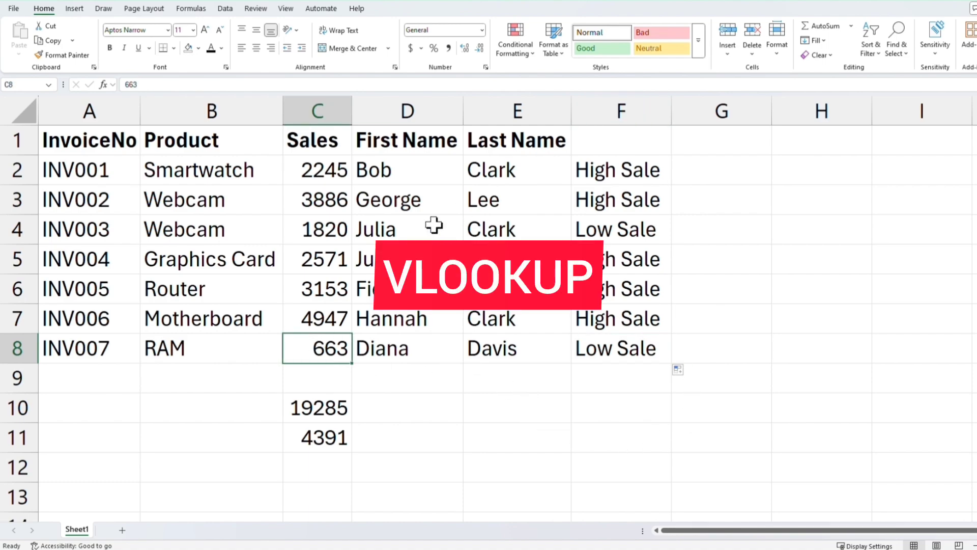
# Add the headers InvoiceNo in H1 and First Name in I1 for a lookup table.
pyautogui.click(832, 143)
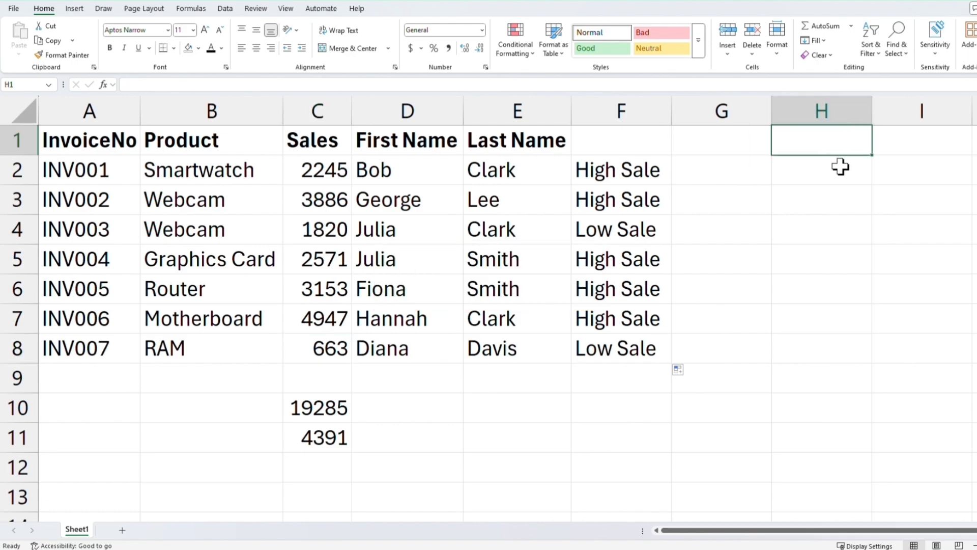
pyautogui.write('InvoiceNo')
pyautogui.press('Tab')
pyautogui.write('Firs')
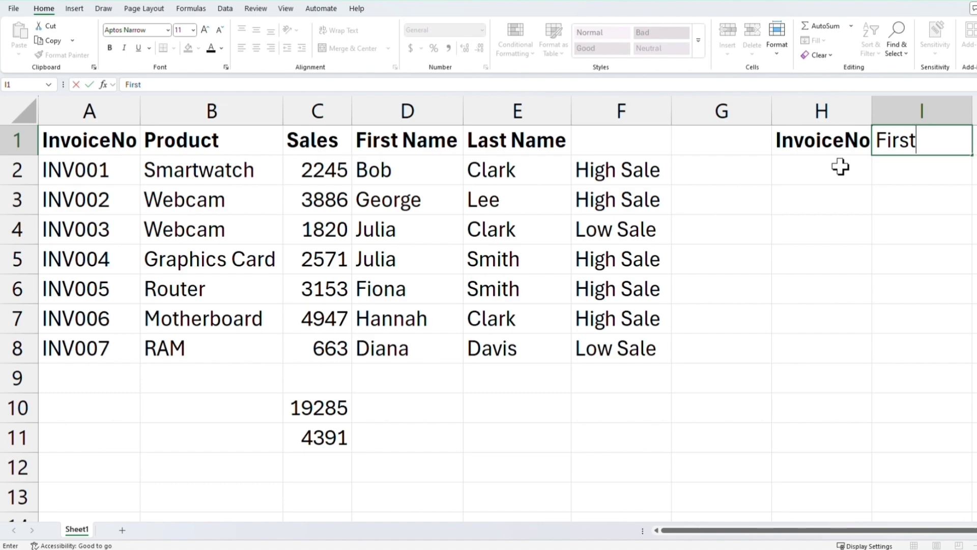
pyautogui.write('t Name')
pyautogui.press('Return')
# Enter the invoice numbers INV003 and INV006 under the InvoiceNo header.
pyautogui.write('INV003')
pyautogui.press('Return')
pyautogui.write('INV')
pyautogui.write('006')
pyautogui.press('Return')
pyautogui.click(752, 169)
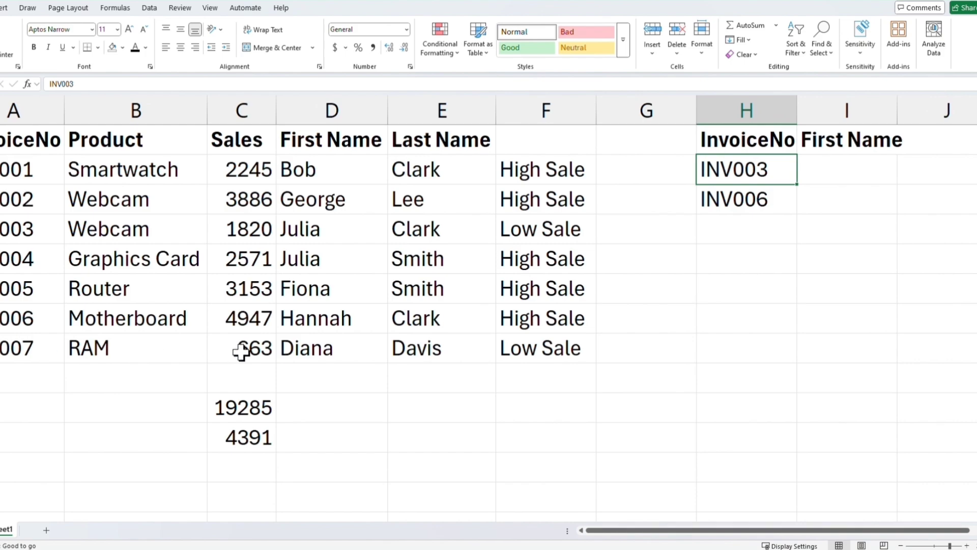
# Highlight invoice rows in the data table to compare with the lookup list.
pyautogui.moveTo(23, 171); pyautogui.dragTo(333, 172)
pyautogui.moveTo(23, 200); pyautogui.dragTo(308, 201)
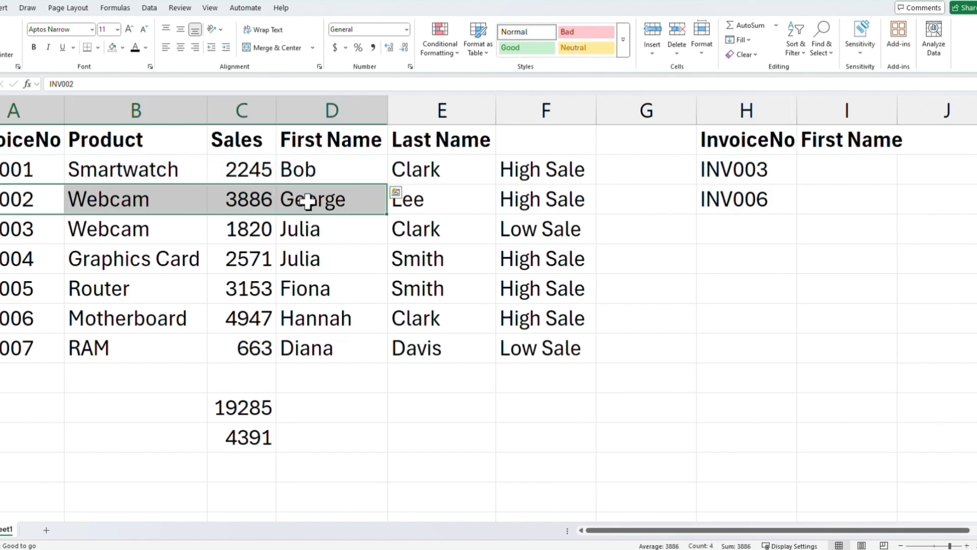
pyautogui.click(289, 231)
# In I2, enter a VLOOKUP formula =VLOOKUP(H2,A2:D8,4,0) returning the first name for the invoice number in H2.
pyautogui.click(847, 172)
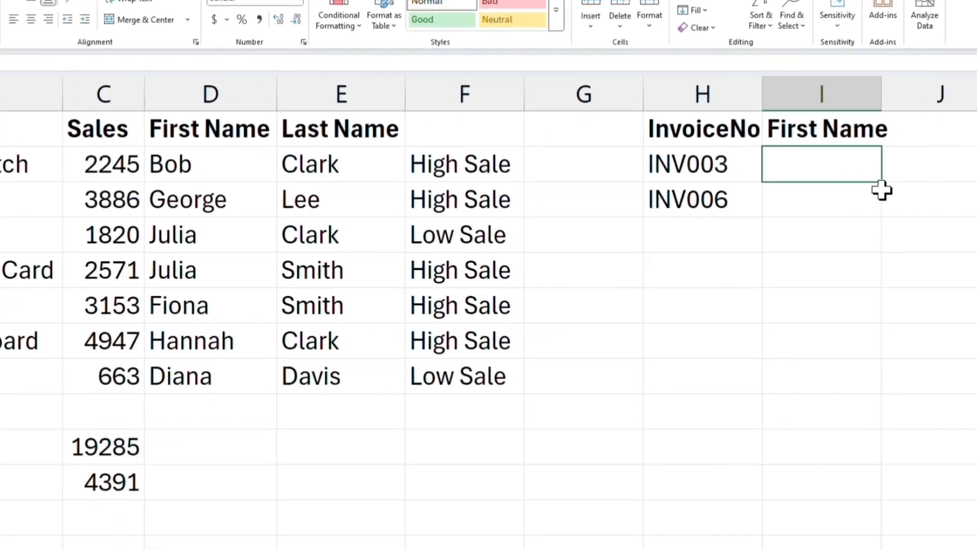
pyautogui.doubleClick(888, 181)
pyautogui.write('=vloo')
pyautogui.press('Tab')
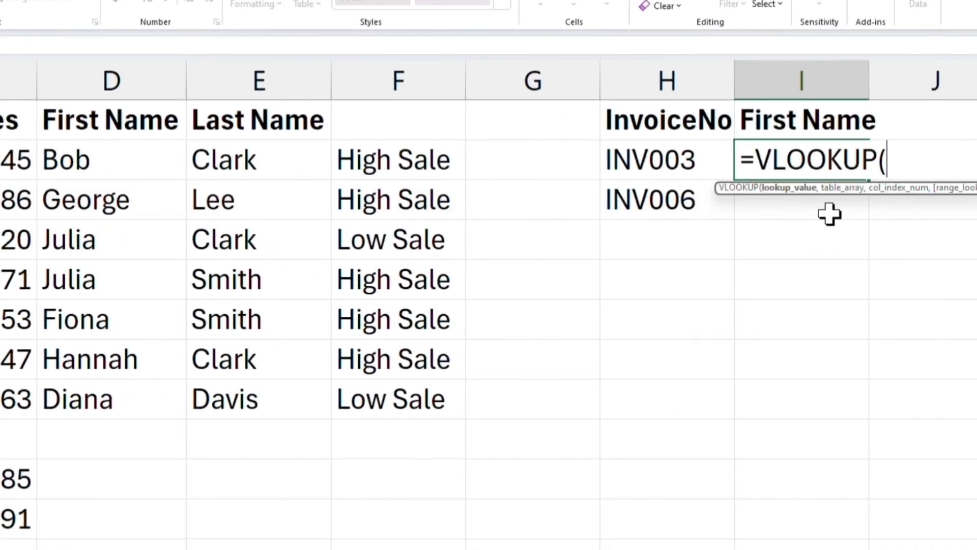
pyautogui.click(638, 162)
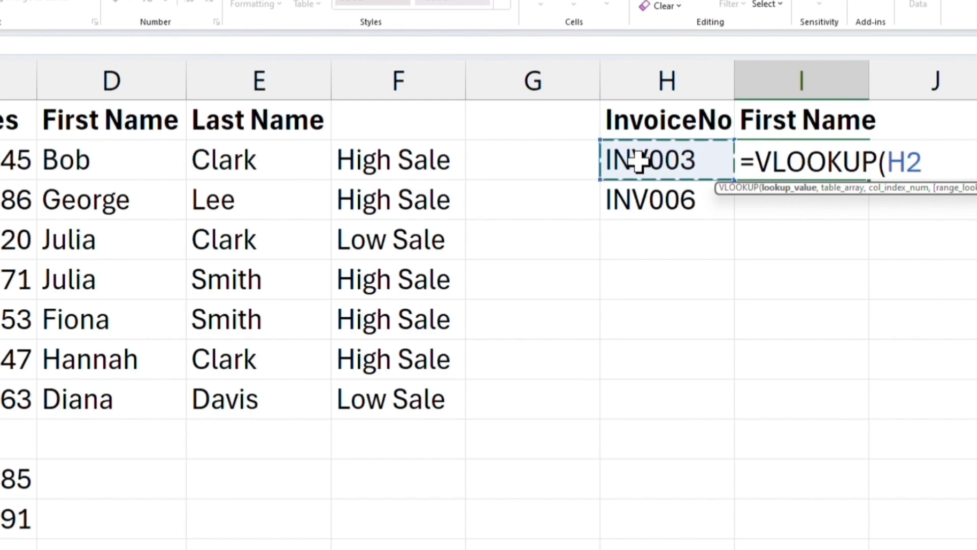
pyautogui.write(',')
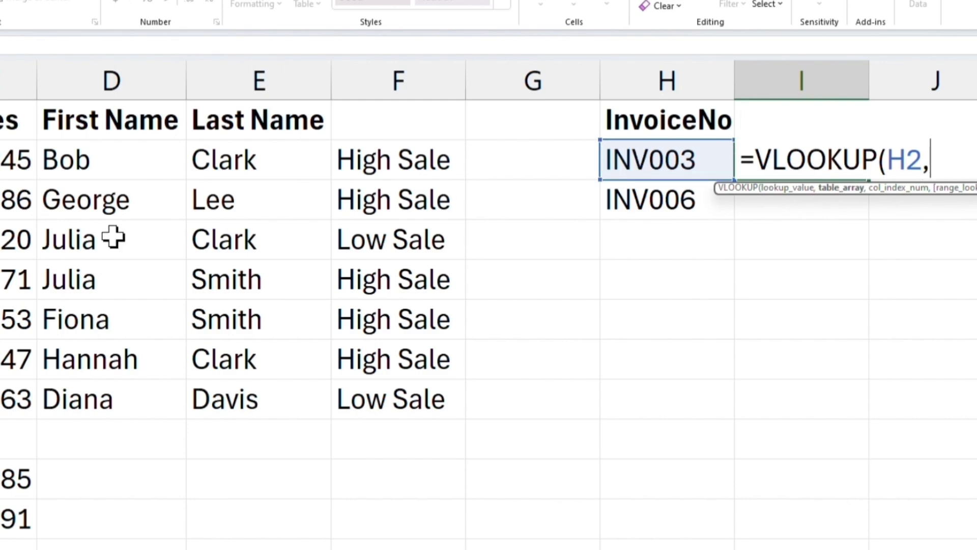
pyautogui.moveTo(10, 192); pyautogui.dragTo(426, 435)
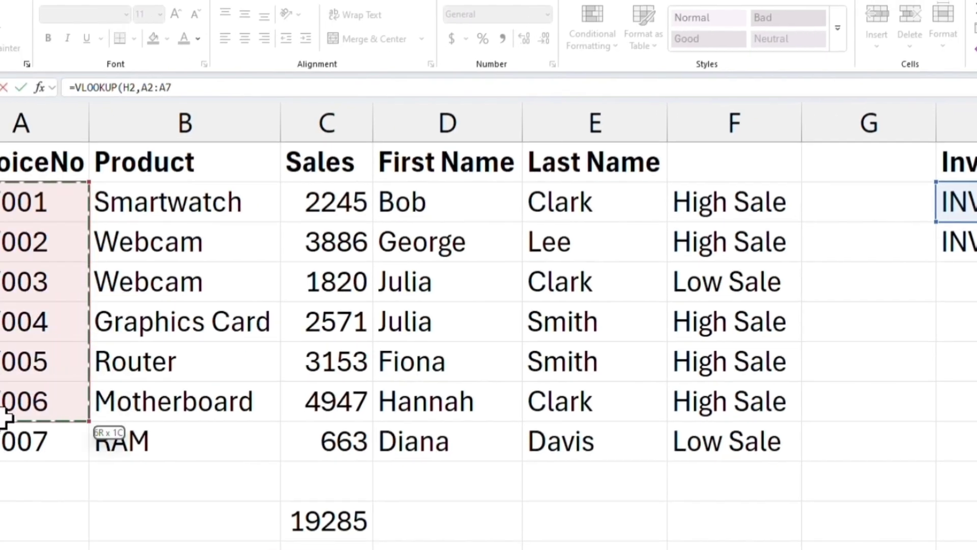
pyautogui.write(',')
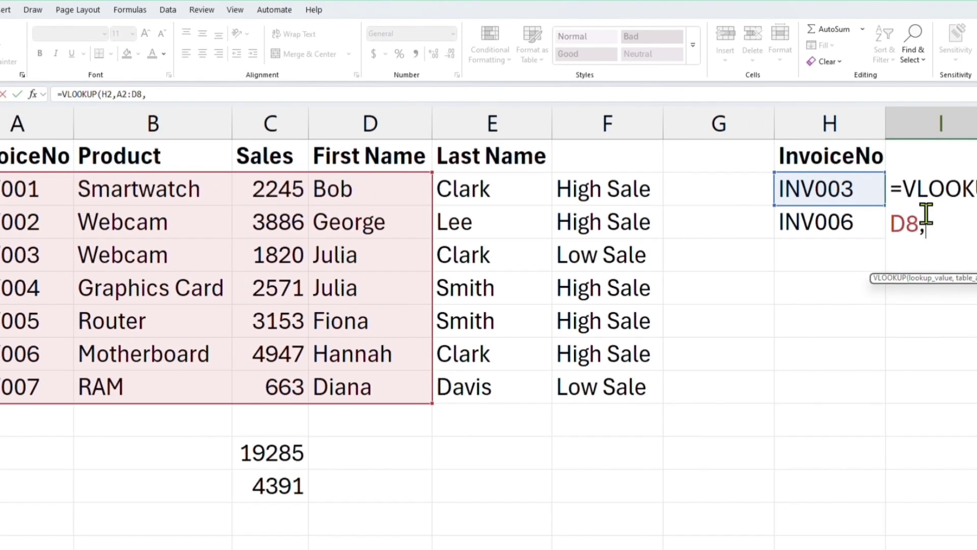
pyautogui.write('4,')
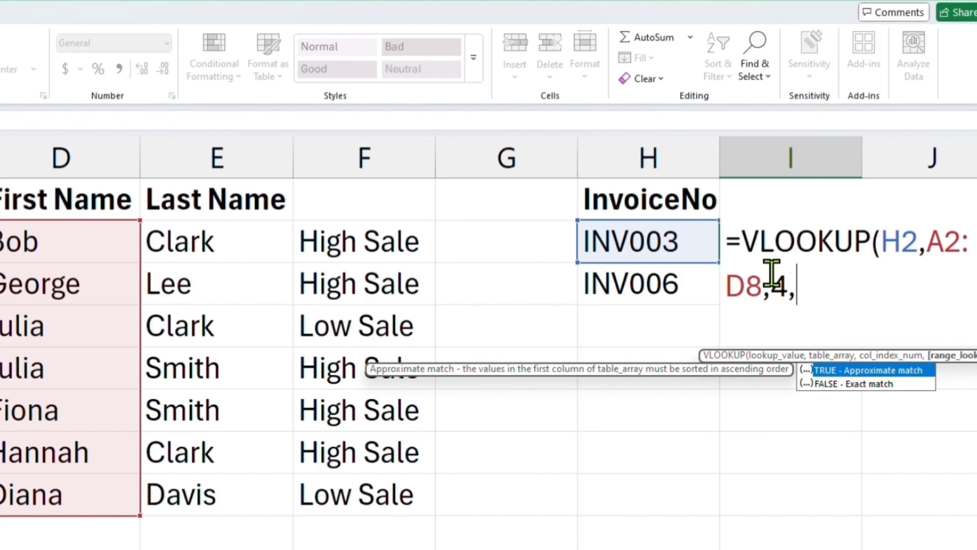
pyautogui.write('0)')
pyautogui.press('Return')
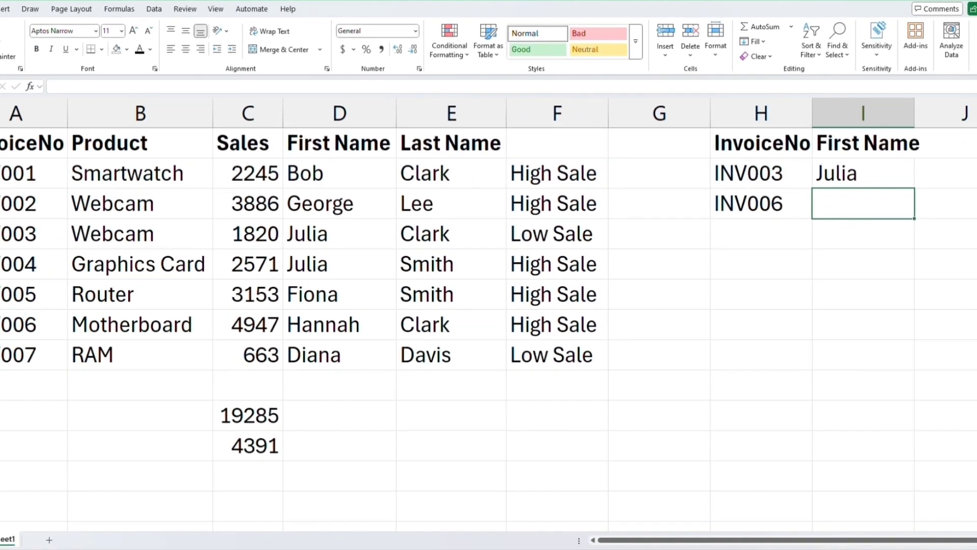
# Copy the VLOOKUP formula down to I3 and compare the returned names with the data table rows.
pyautogui.click(64, 237)
pyautogui.click(331, 240)
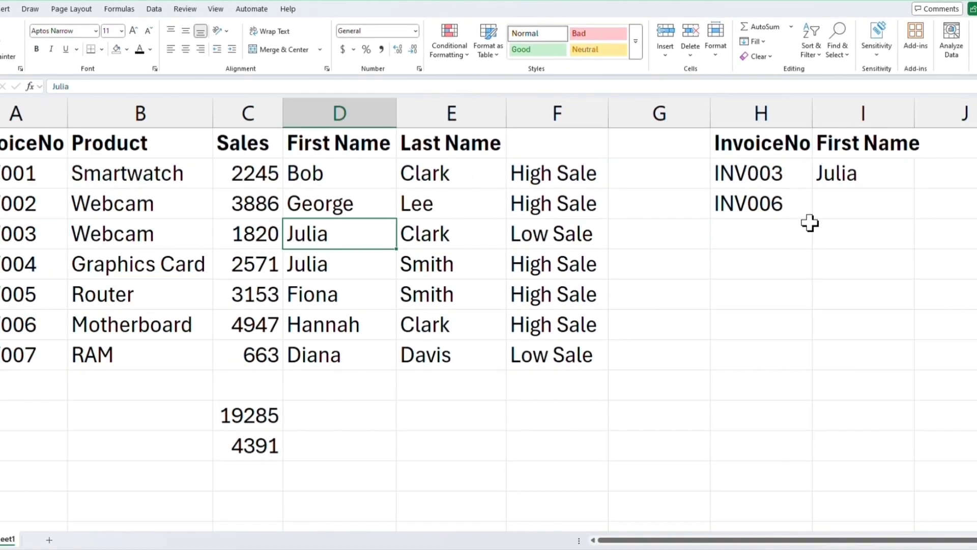
pyautogui.click(863, 200)
pyautogui.click(894, 177)
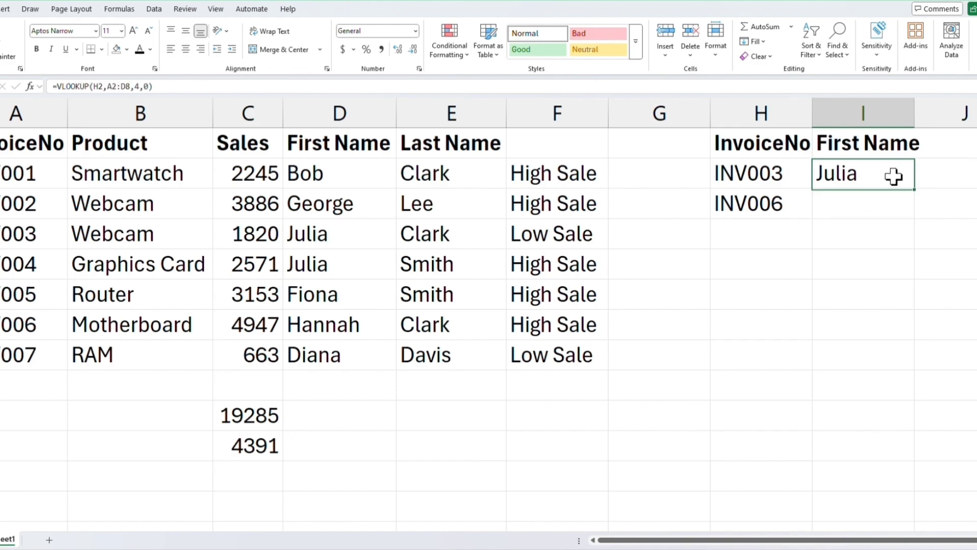
pyautogui.moveTo(918, 191); pyautogui.dragTo(914, 217)
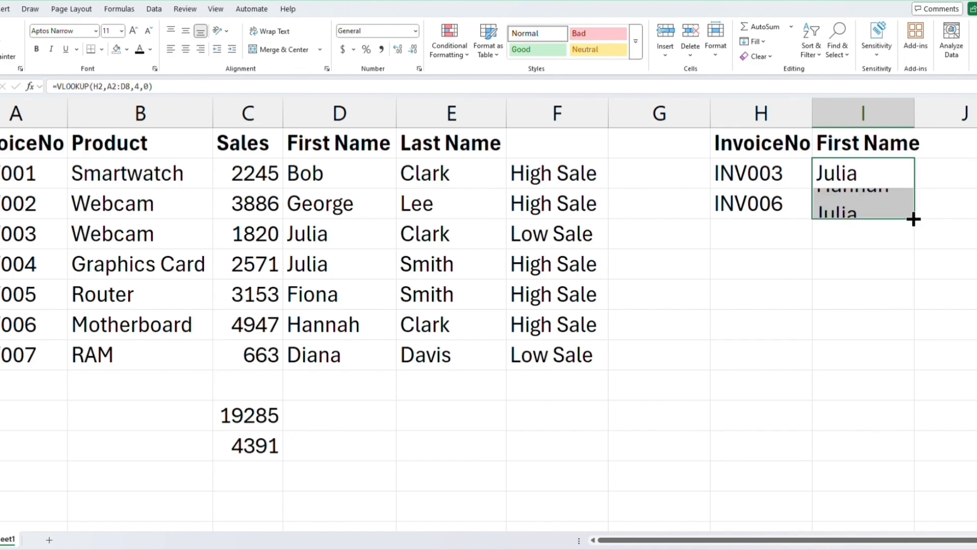
pyautogui.click(855, 201)
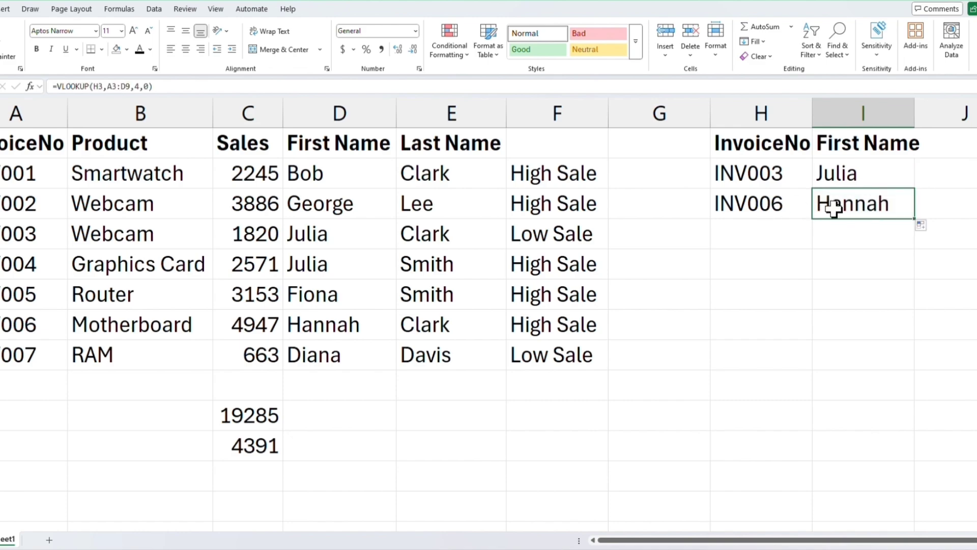
pyautogui.click(1, 337)
pyautogui.click(328, 331)
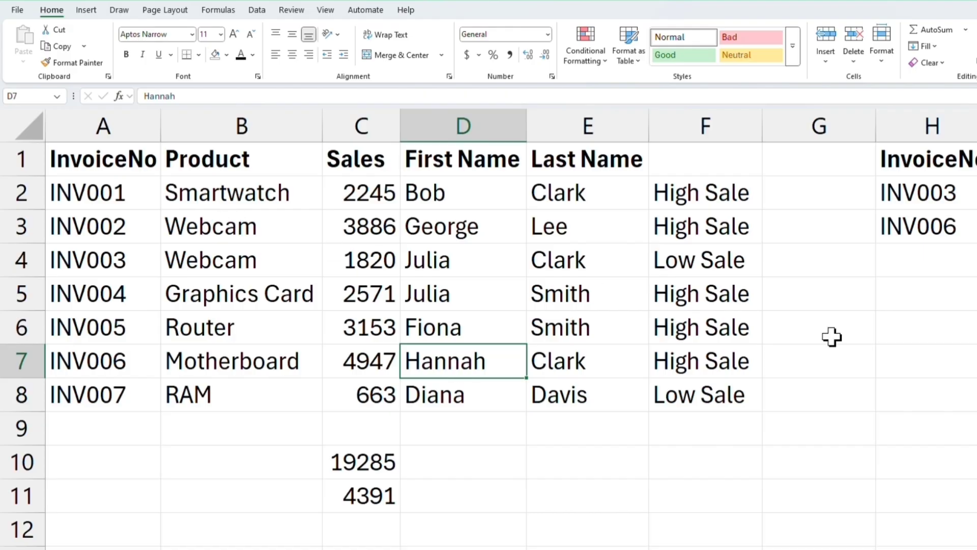
# In G2, enter =CONCATENATE(D2,E2) to join the first and last names.
pyautogui.click(800, 197)
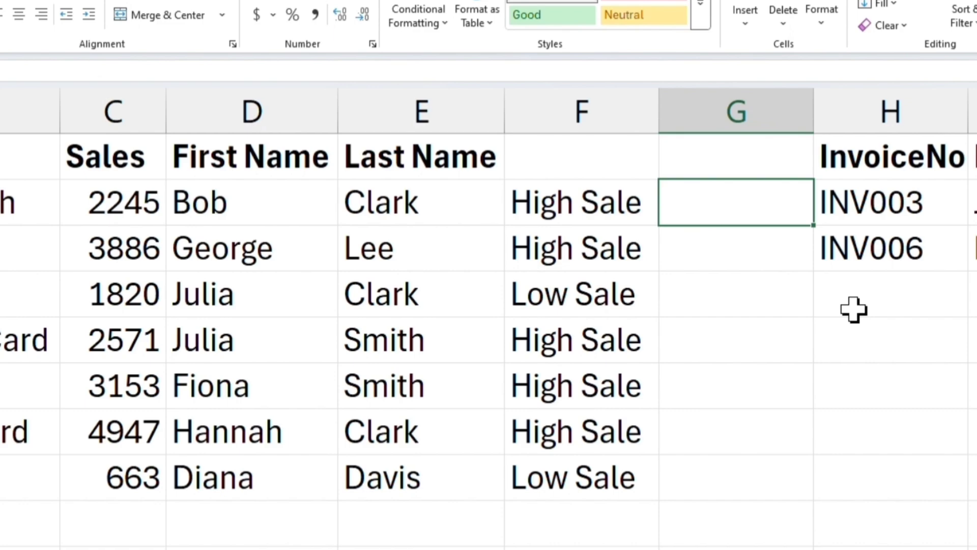
pyautogui.write('=con')
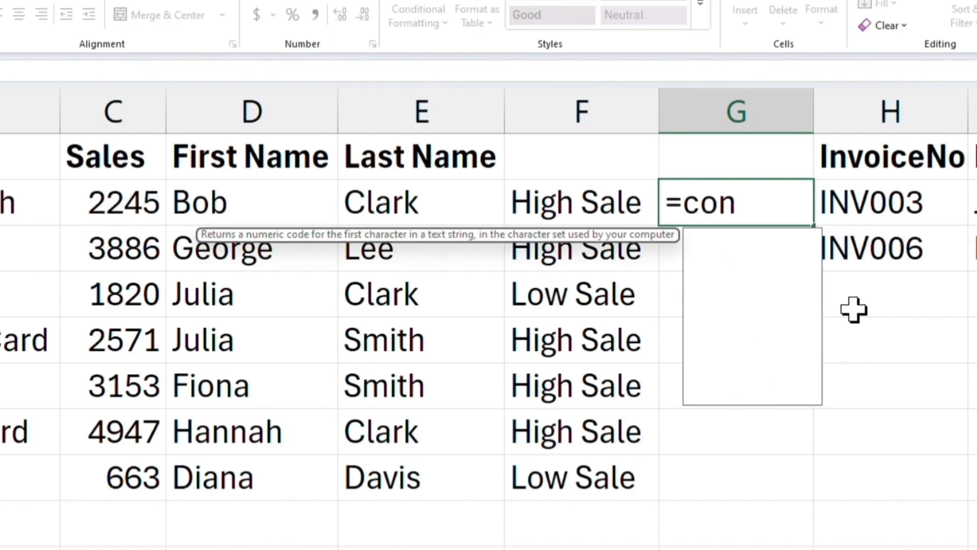
pyautogui.write('ca')
pyautogui.press('Down')
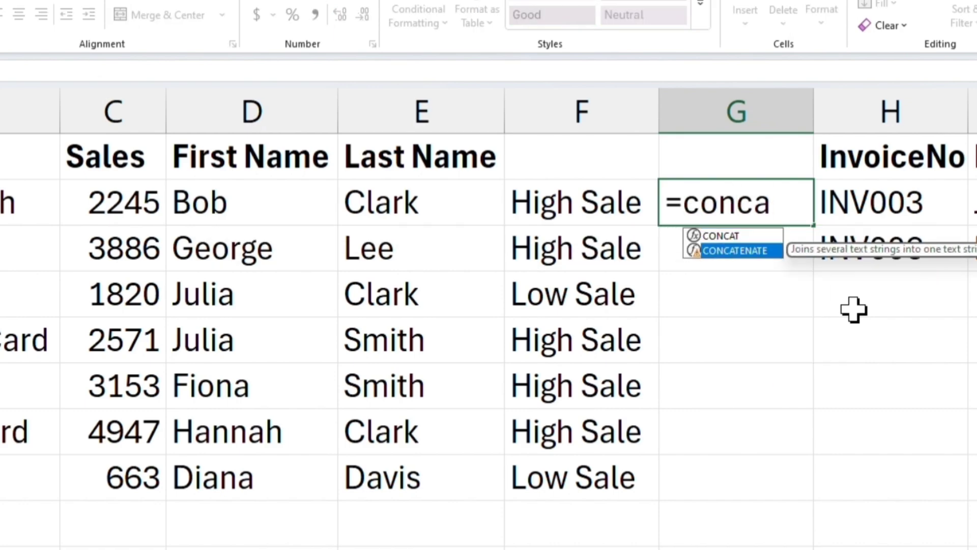
pyautogui.press('Tab')
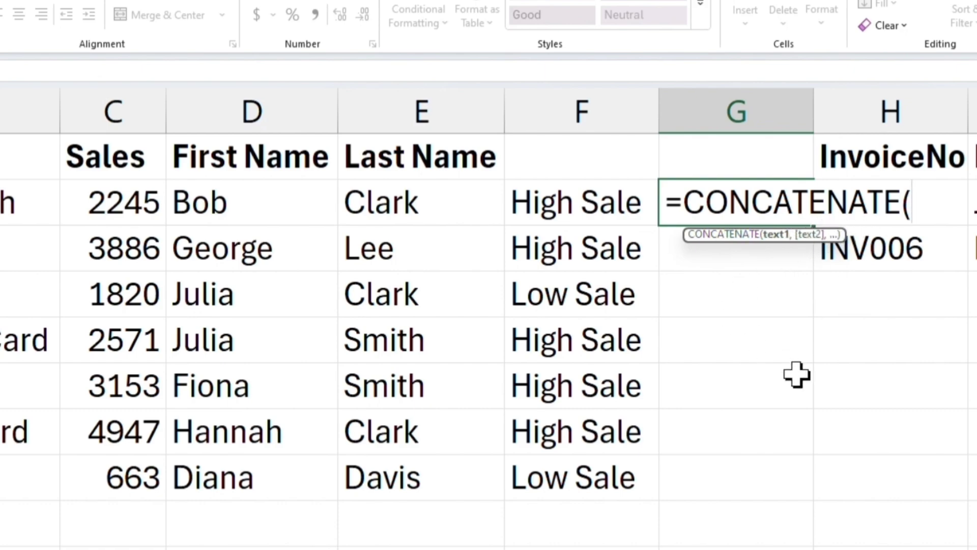
pyautogui.click(237, 202)
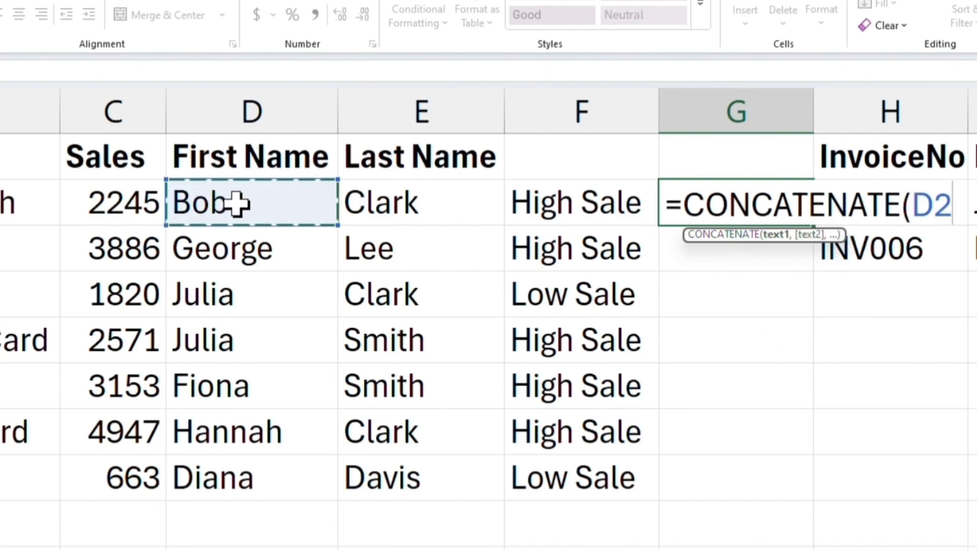
pyautogui.write(',')
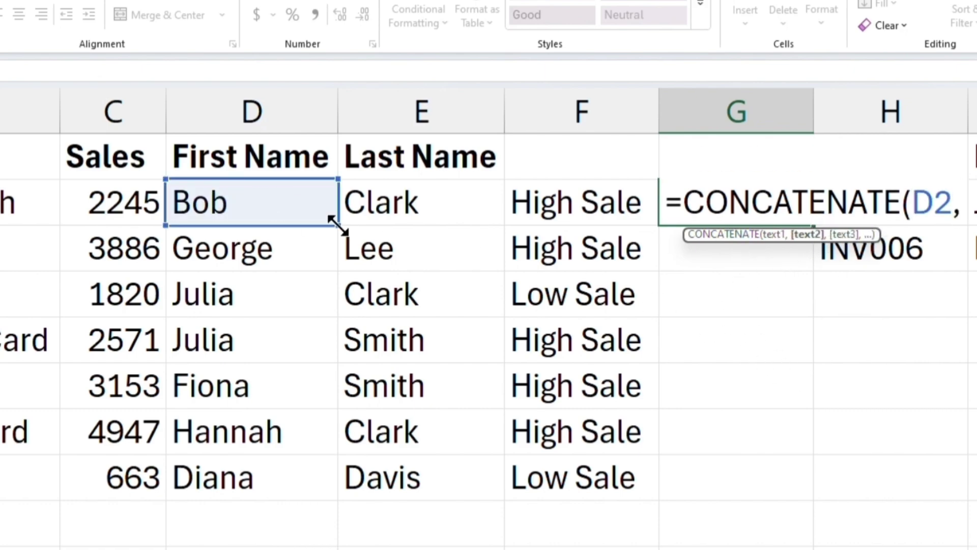
pyautogui.click(418, 202)
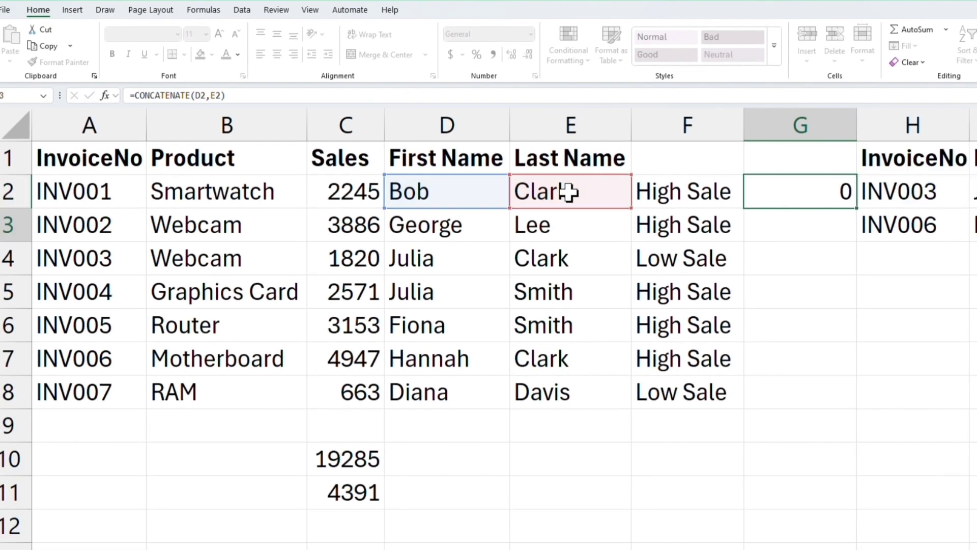
pyautogui.press('Return')
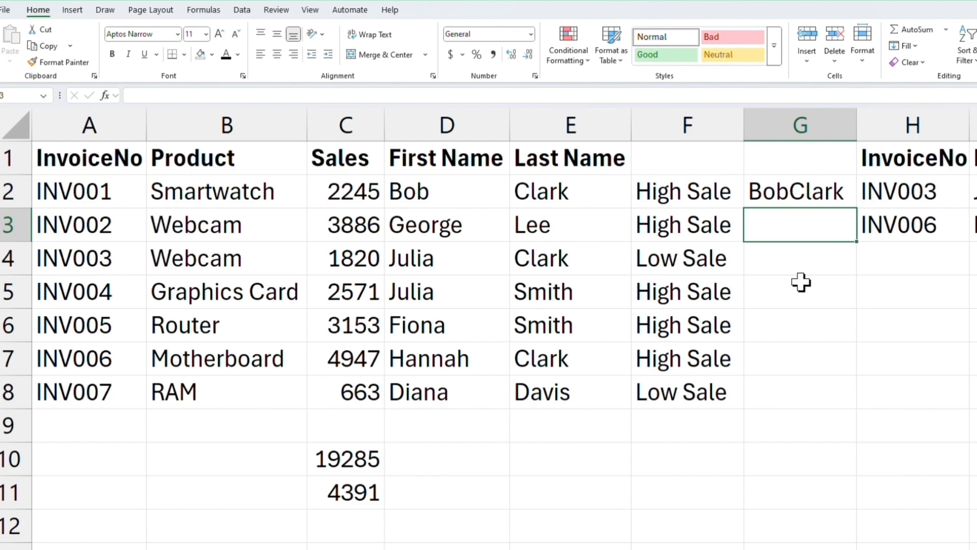
# Edit the G2 formula to insert a space between the names: =CONCATENATE(D2," ",E2).
pyautogui.click(796, 188)
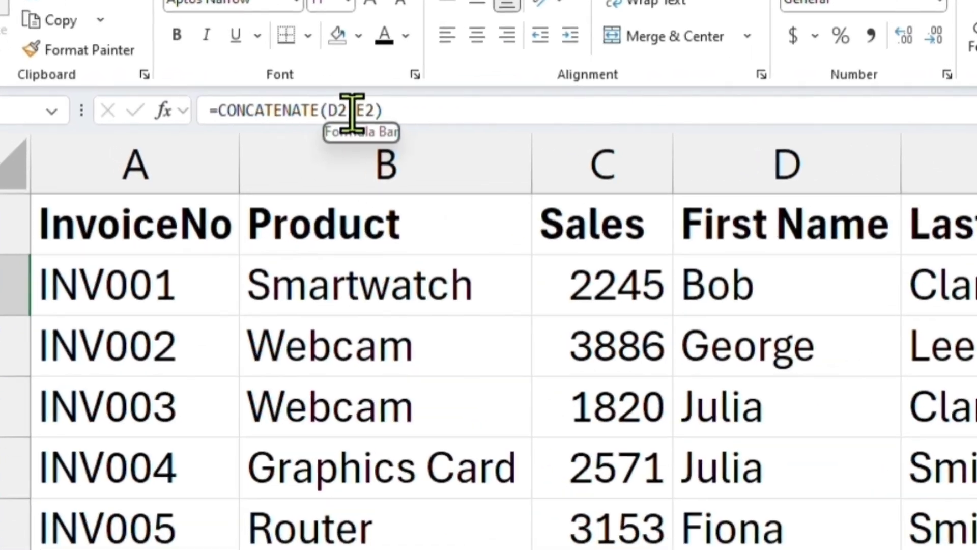
pyautogui.click(207, 95)
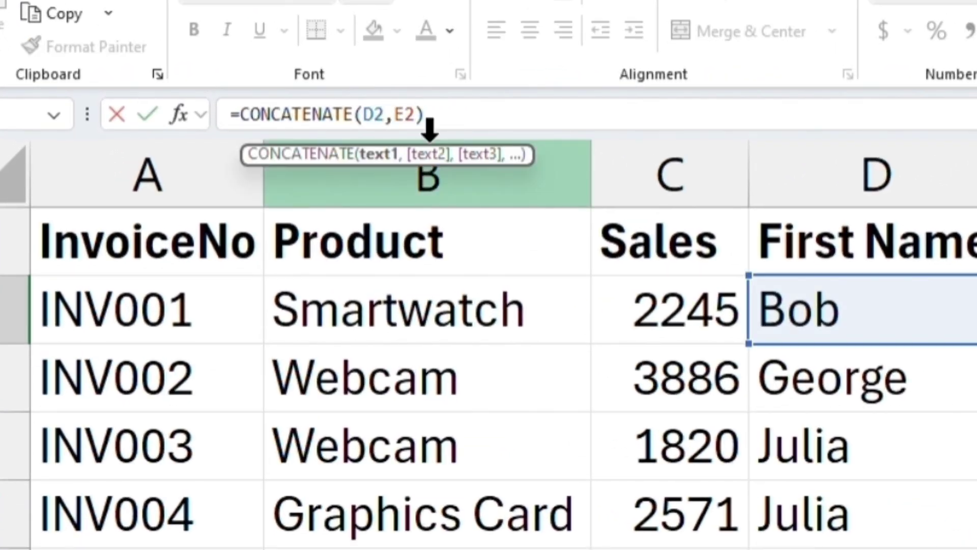
pyautogui.write('," "')
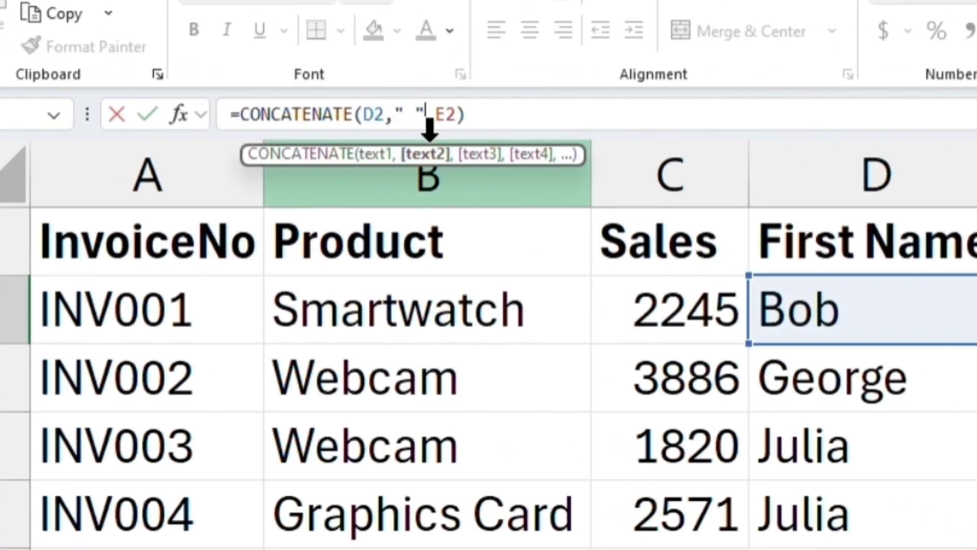
pyautogui.press('Return')
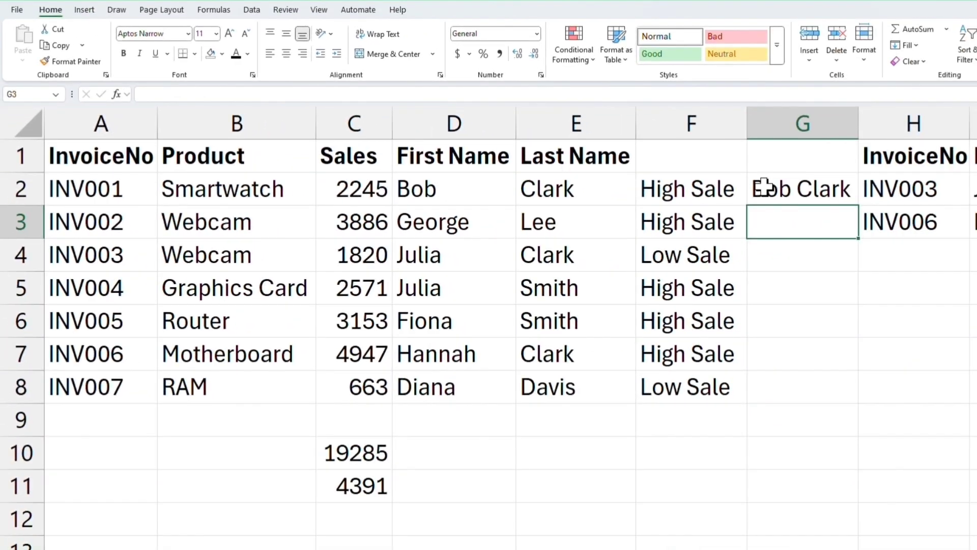
# Fill the full-name formula from G2 down to G8.
pyautogui.click(763, 186)
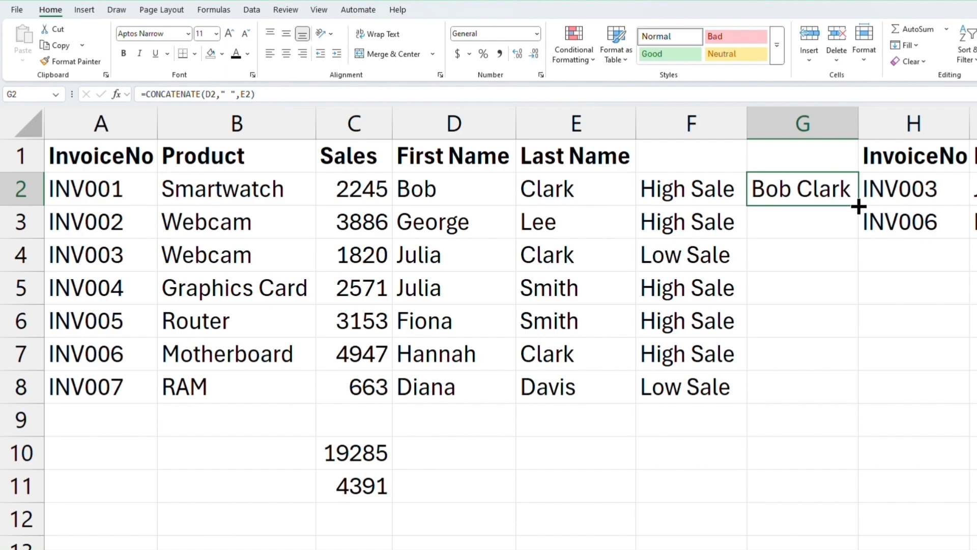
pyautogui.moveTo(857, 205); pyautogui.dragTo(854, 398)
pyautogui.click(806, 237)
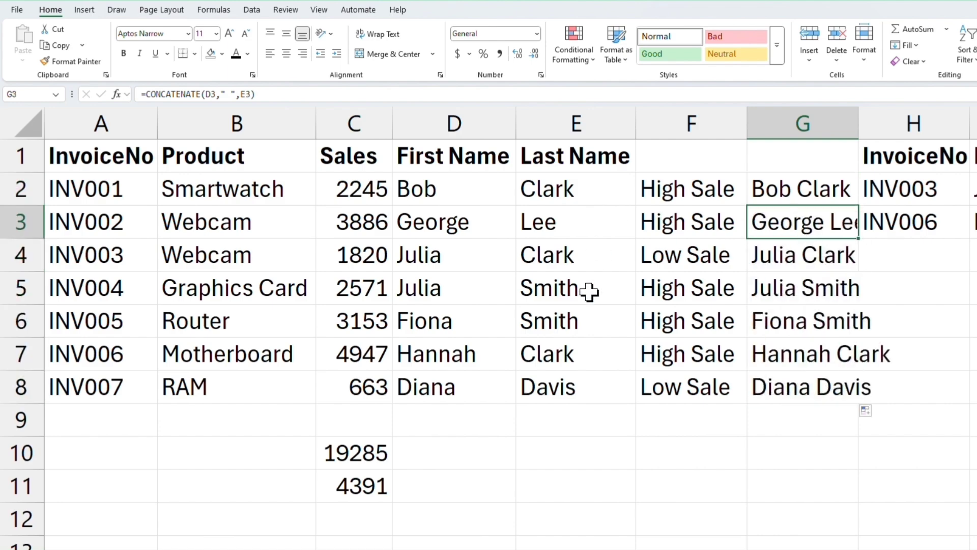